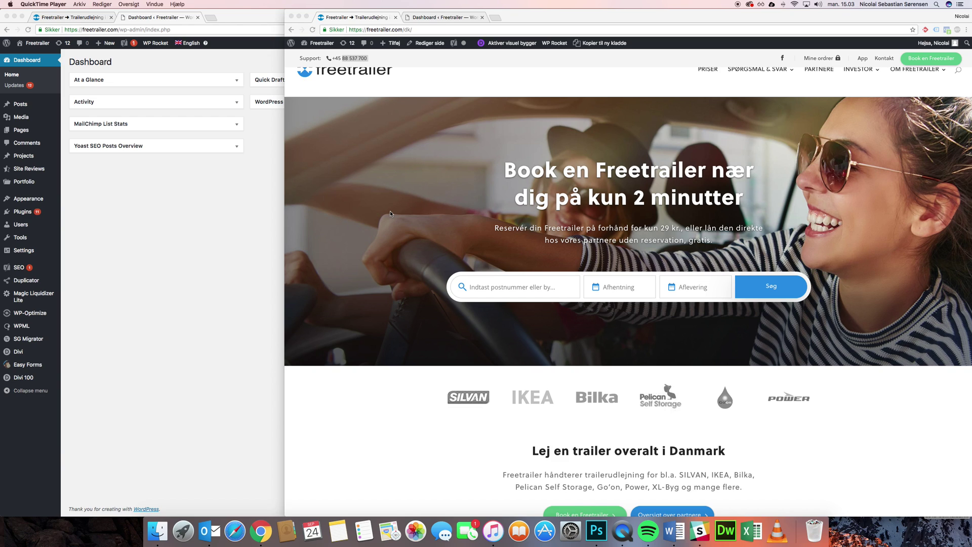
Step: Open WPML String Translation from the dashboard, then bring the Freetrailer homepage window forward
left_click(85, 366)
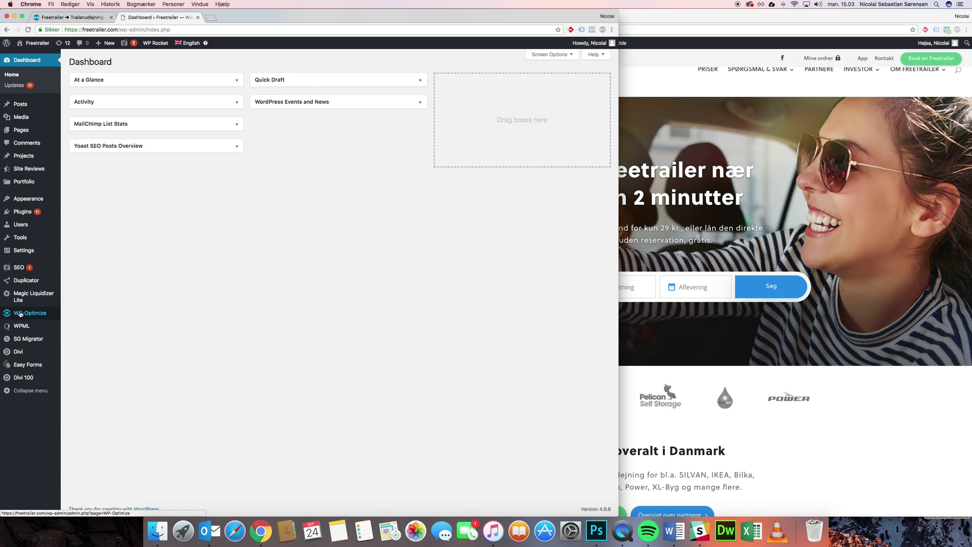
mouse_move(22, 326)
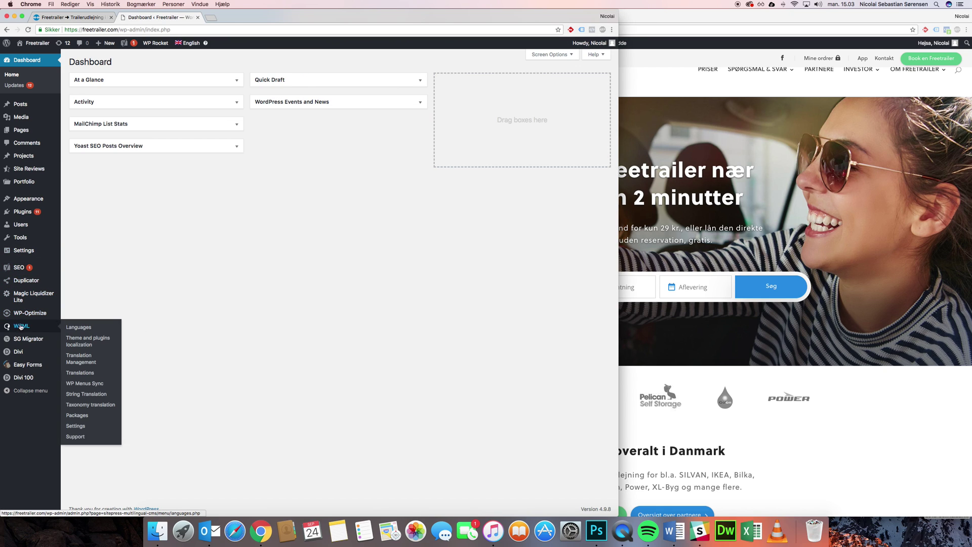
left_click(87, 395)
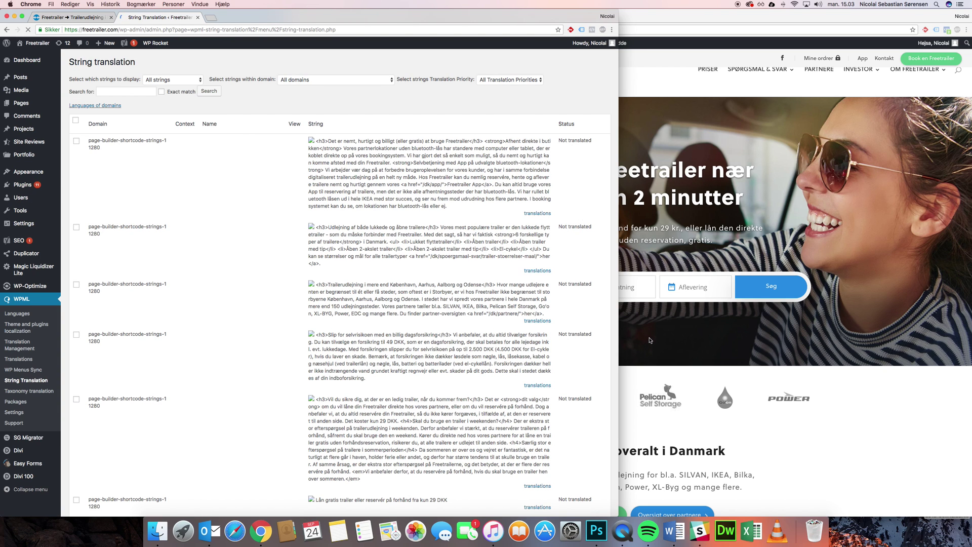
left_click(650, 342)
Step: Scroll the Freetrailer homepage down to the footer and briefly select its description text
left_click(368, 197)
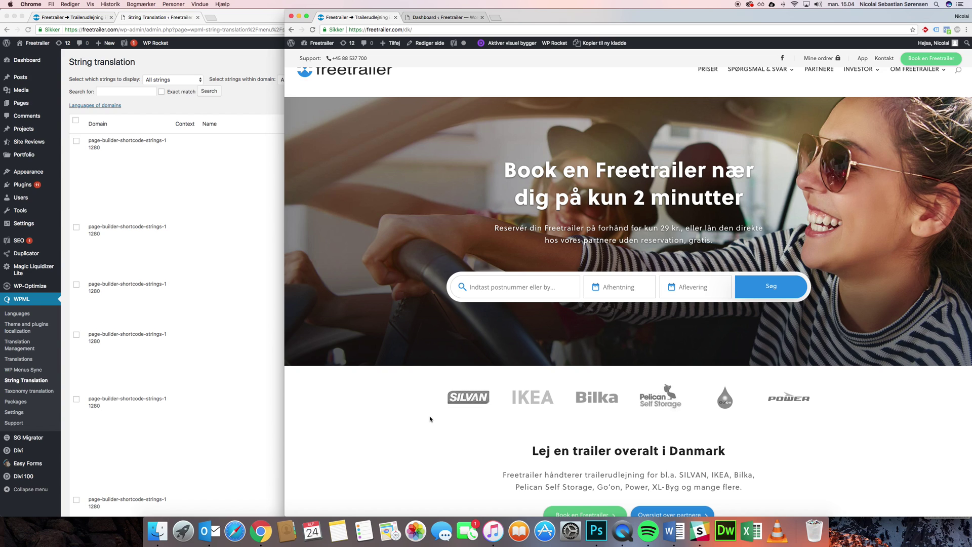
scroll(450, 400, "down", 20)
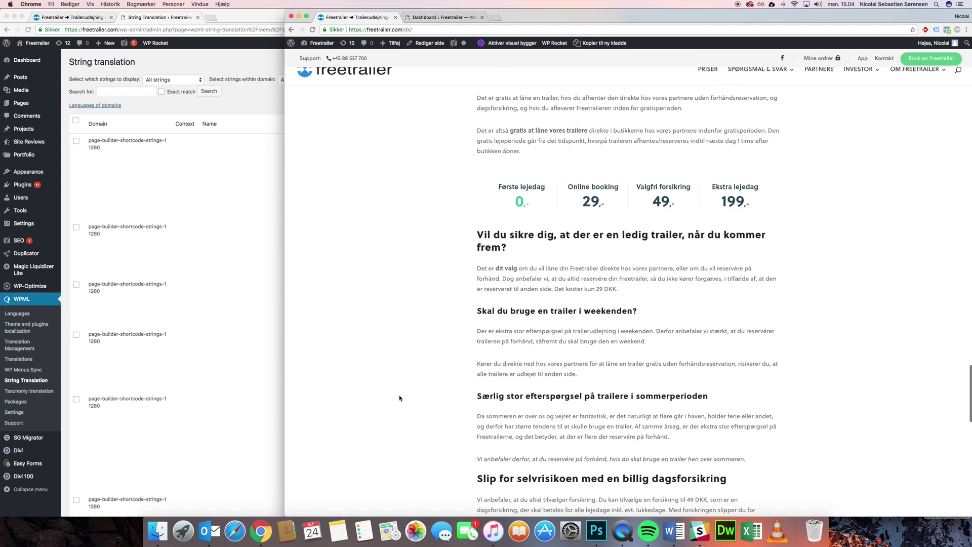
scroll(393, 390, "down", 10)
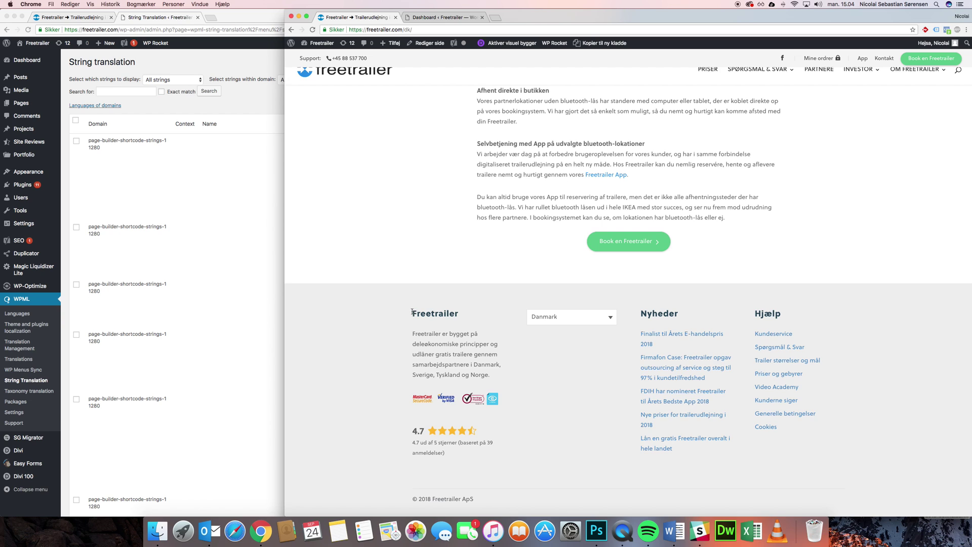
mouse_move(412, 313)
left_mouse_down()
mouse_move(444, 452)
mouse_move(412, 430)
mouse_move(408, 323)
mouse_move(413, 332)
left_mouse_up()
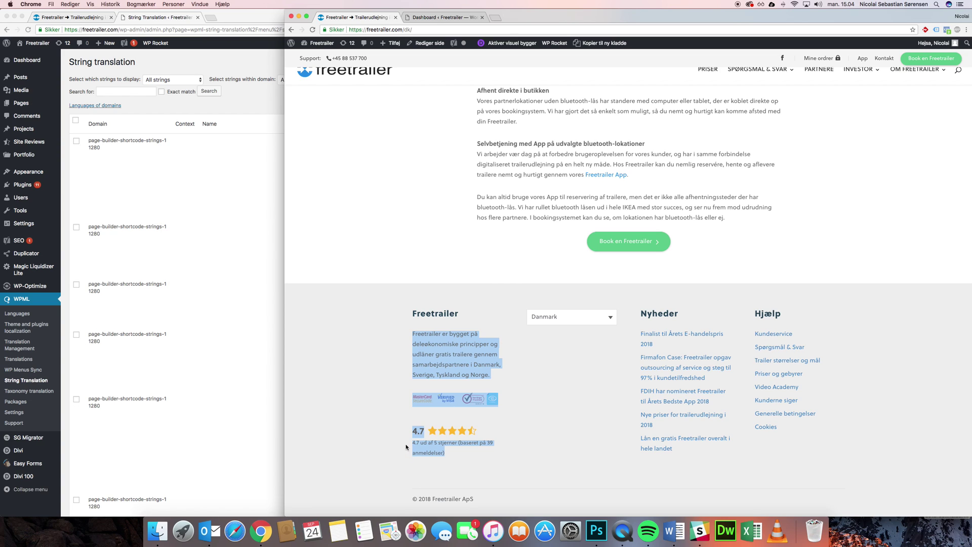
left_click(501, 336)
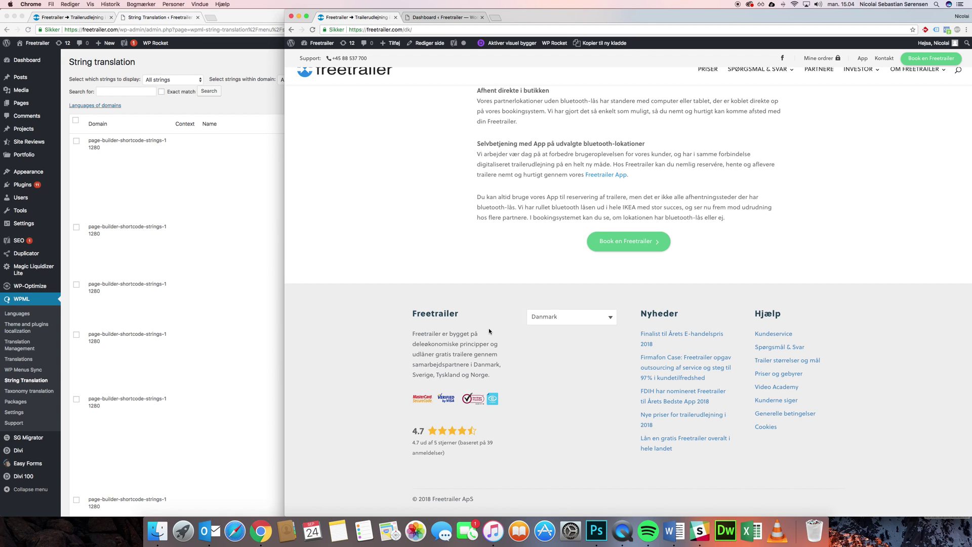
Step: Show only strings with Translation complete status in the String translation list
left_click(248, 277)
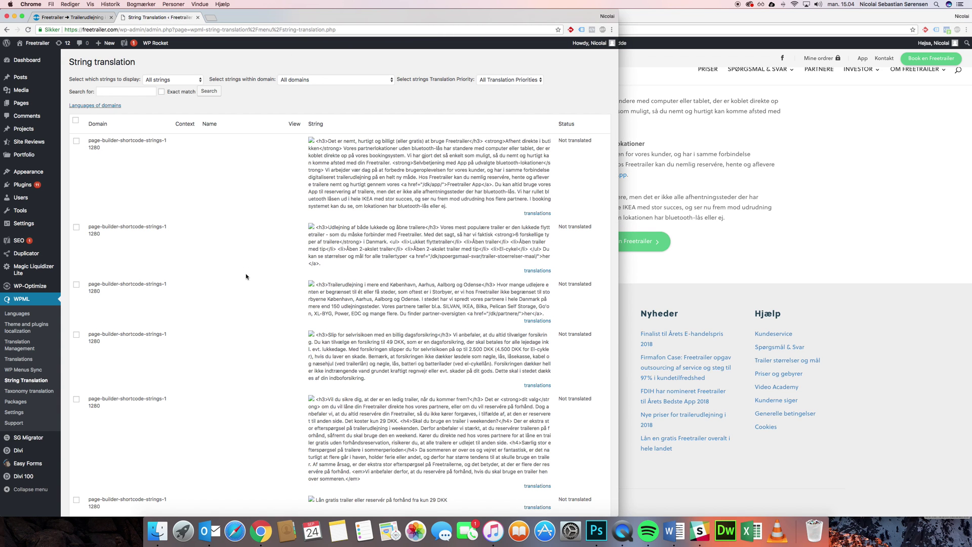
left_click(158, 80)
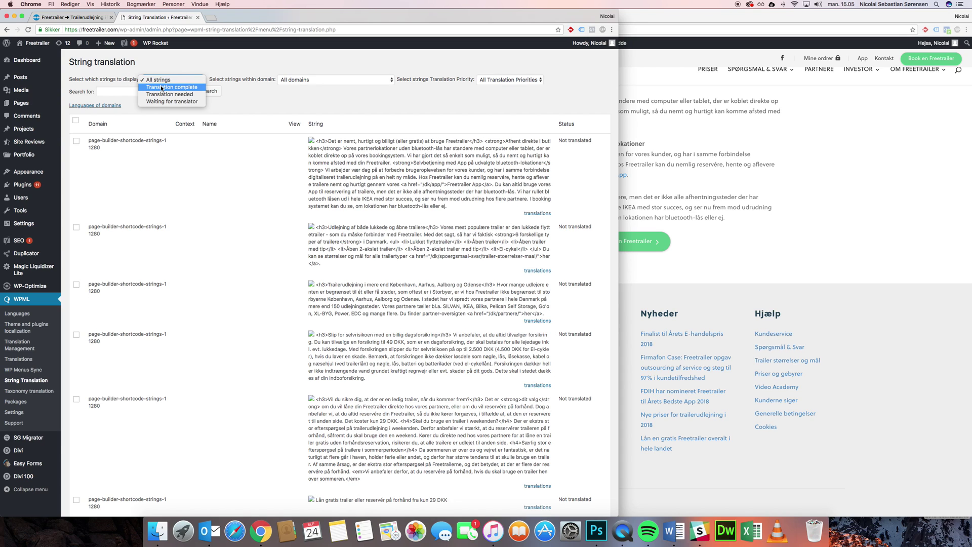
left_click(163, 88)
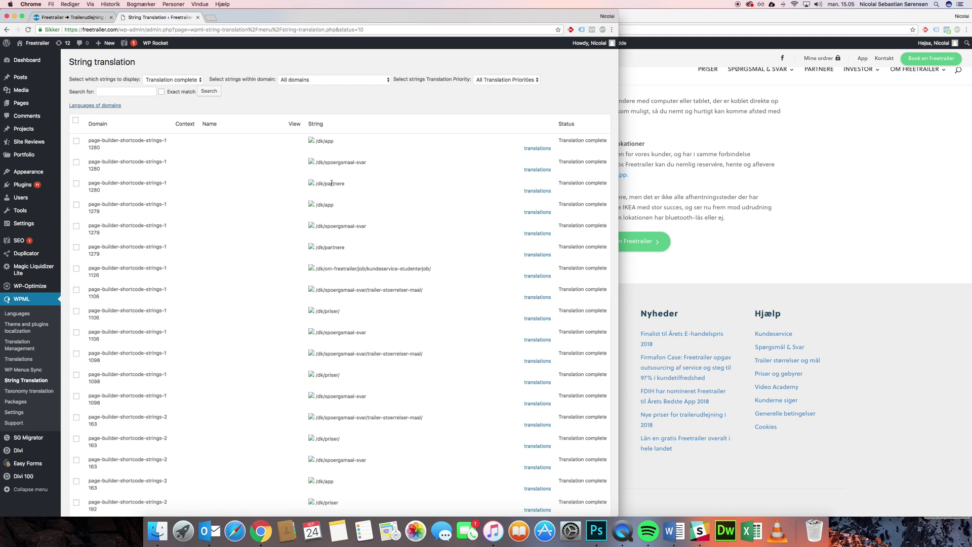
left_click(303, 79)
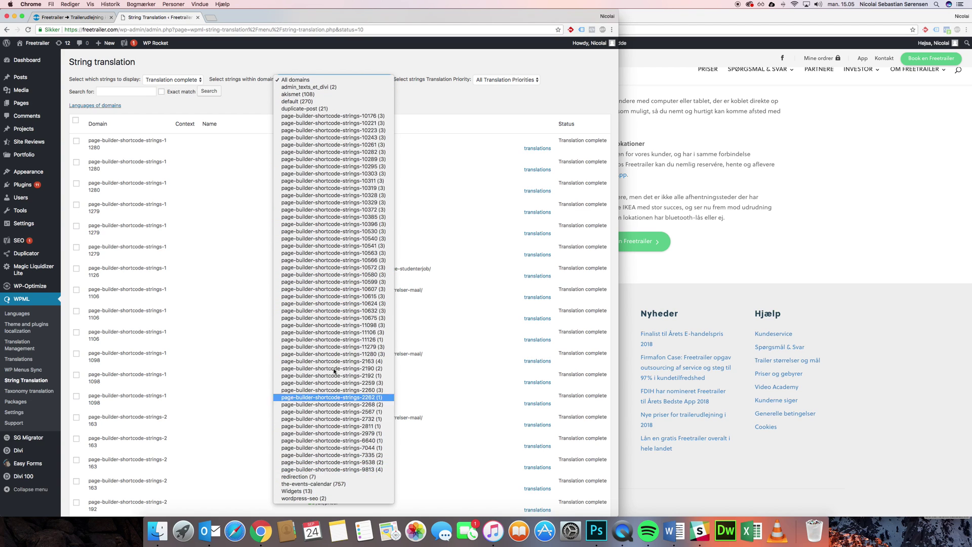
Step: Filter to the admin_texts_et_divi domain and review the facebook_url and phone_number translations
left_click(328, 87)
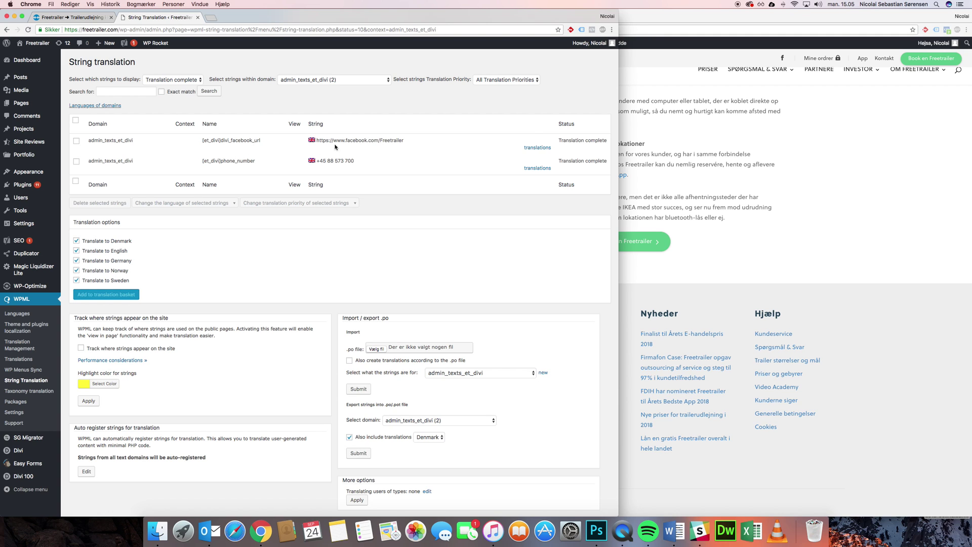
left_click(537, 147)
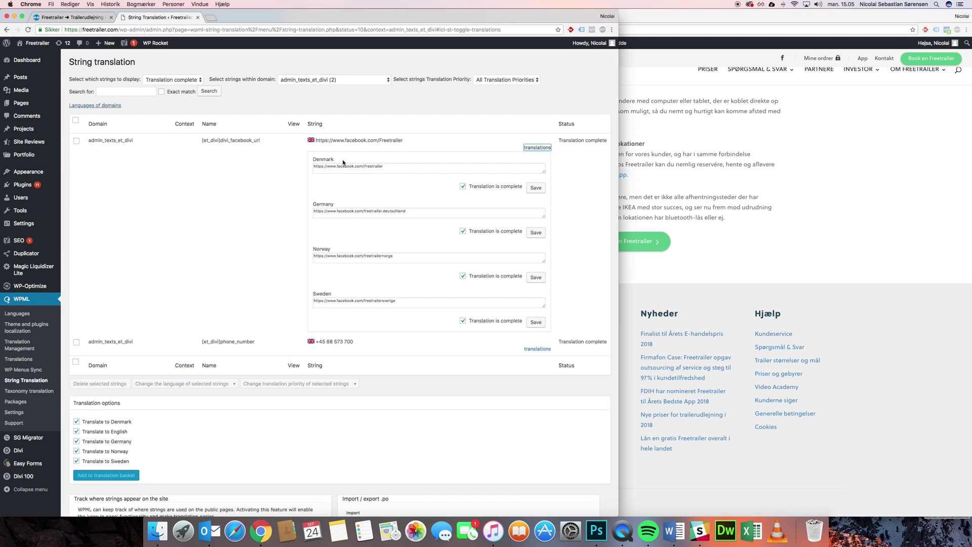
left_click_drag(388, 168, 293, 171)
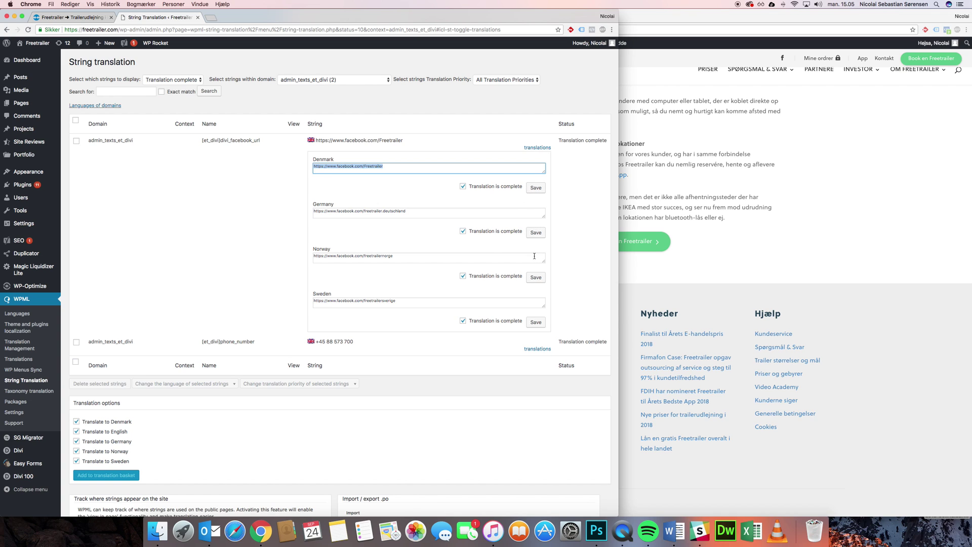
left_click(528, 350)
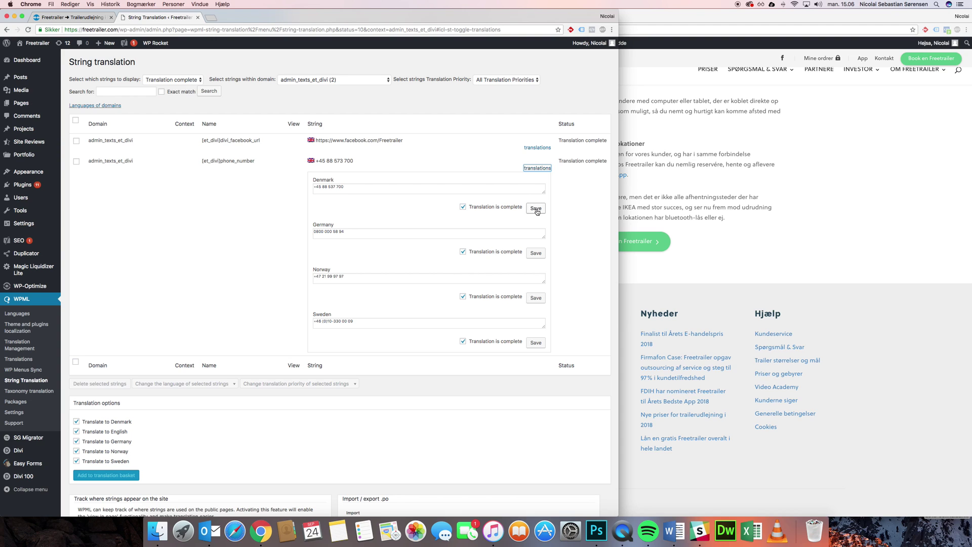
left_click(188, 81)
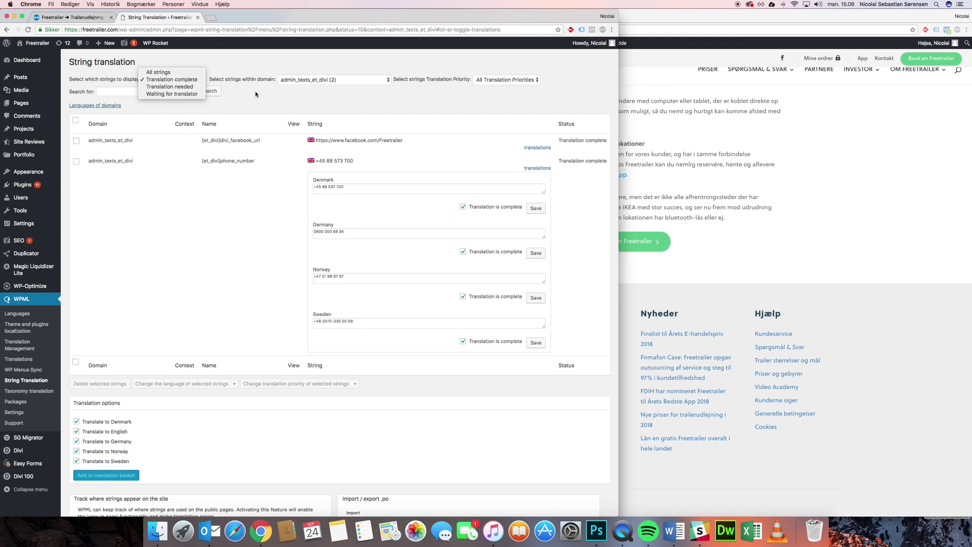
left_click(272, 102)
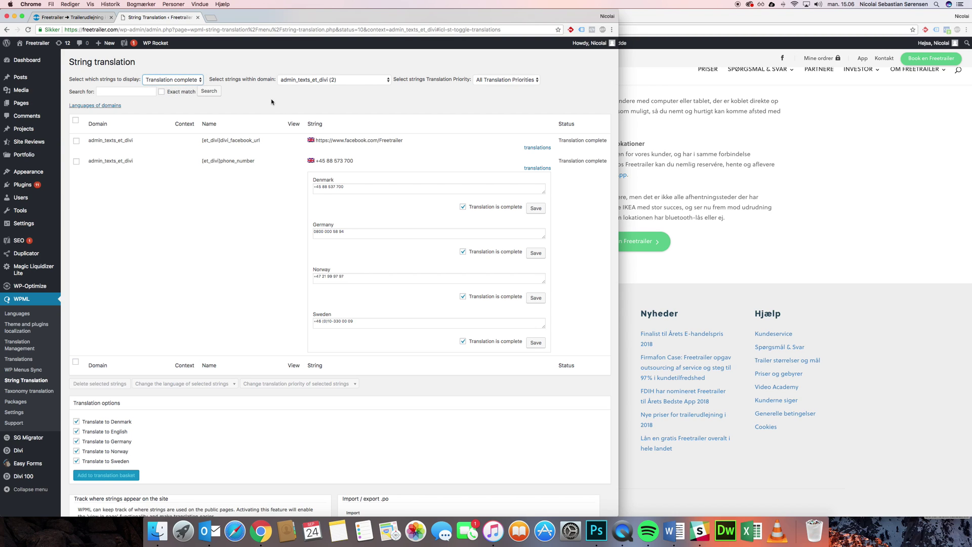
right_click(310, 99)
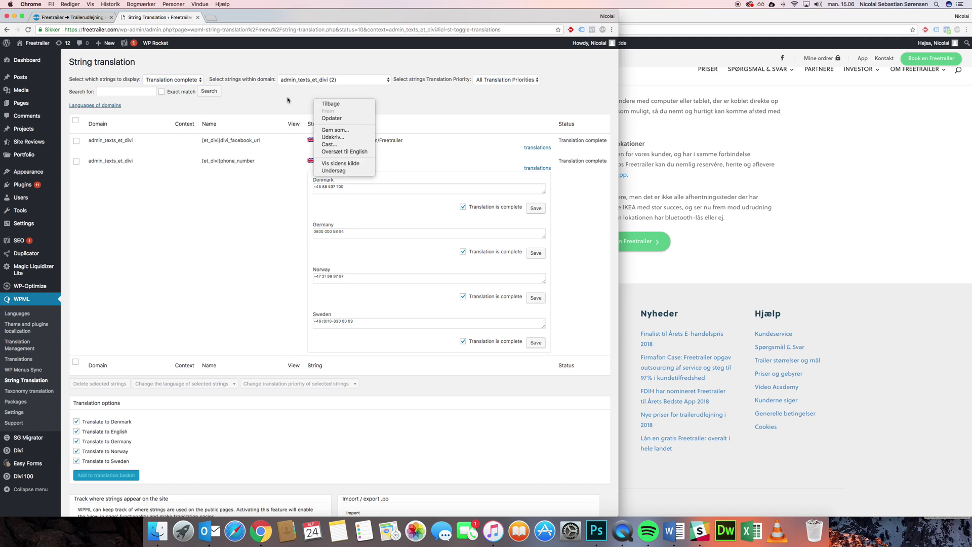
left_click(277, 105)
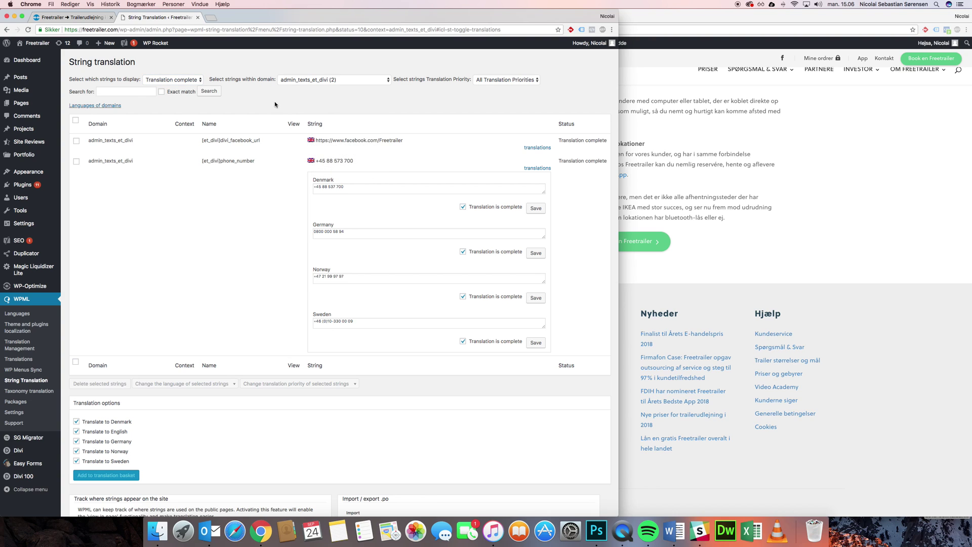
left_click(184, 82)
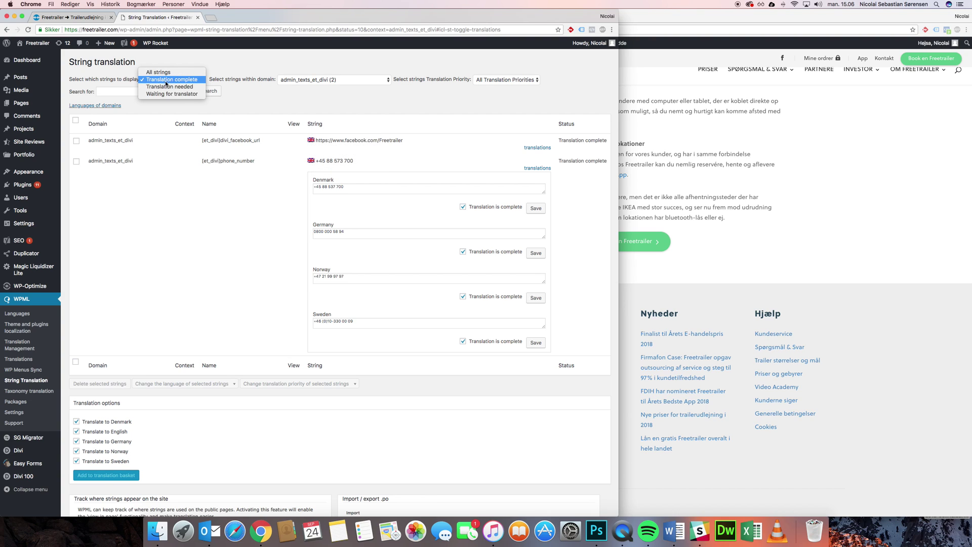
left_click(299, 94)
left_click(321, 81)
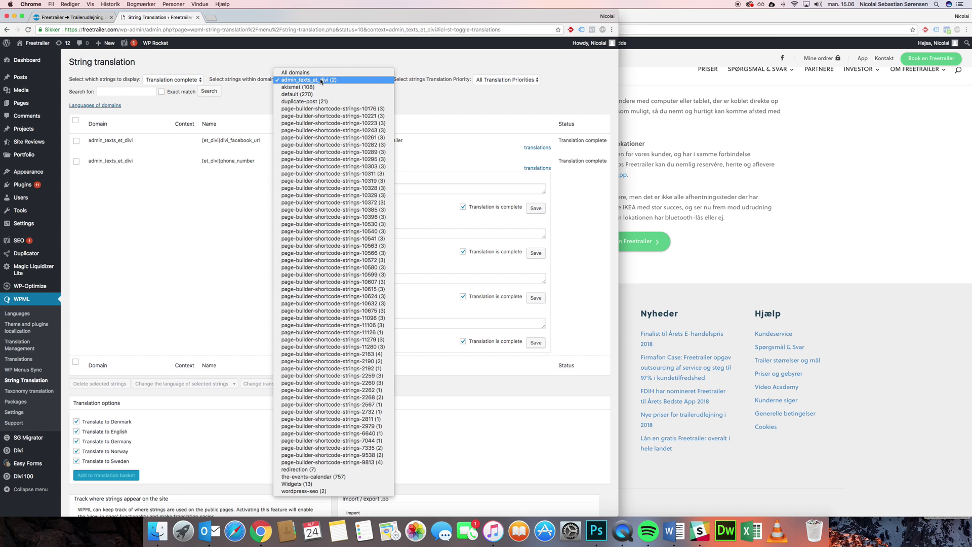
left_click(799, 122)
left_click(799, 122)
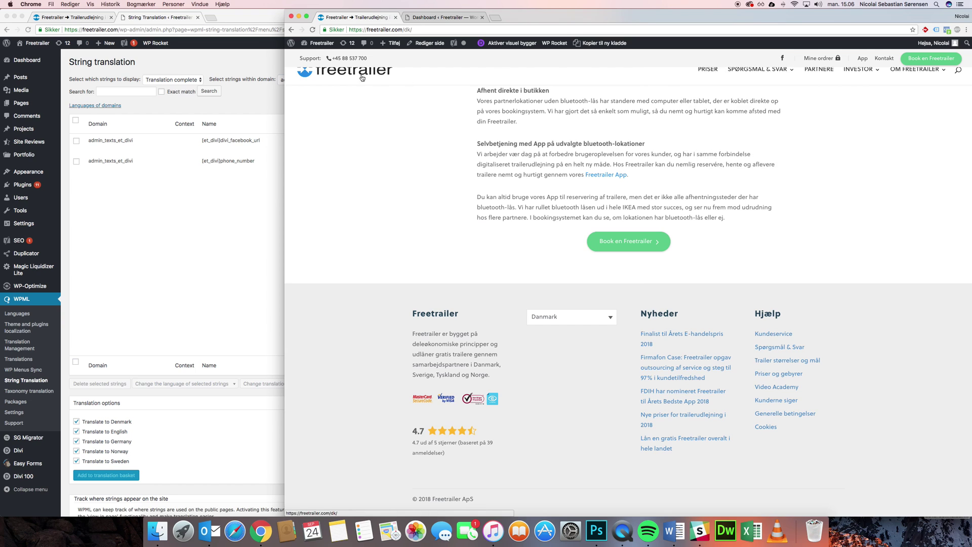
left_click(239, 259)
left_click(309, 82)
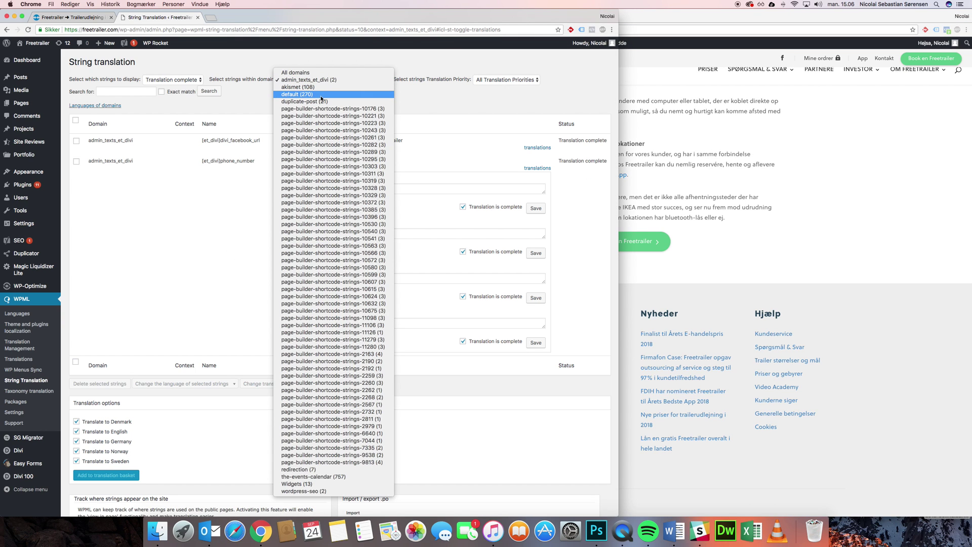
Step: Filter to the Widgets domain and compare the News title translations with the site's Nyheder heading
left_click(295, 485)
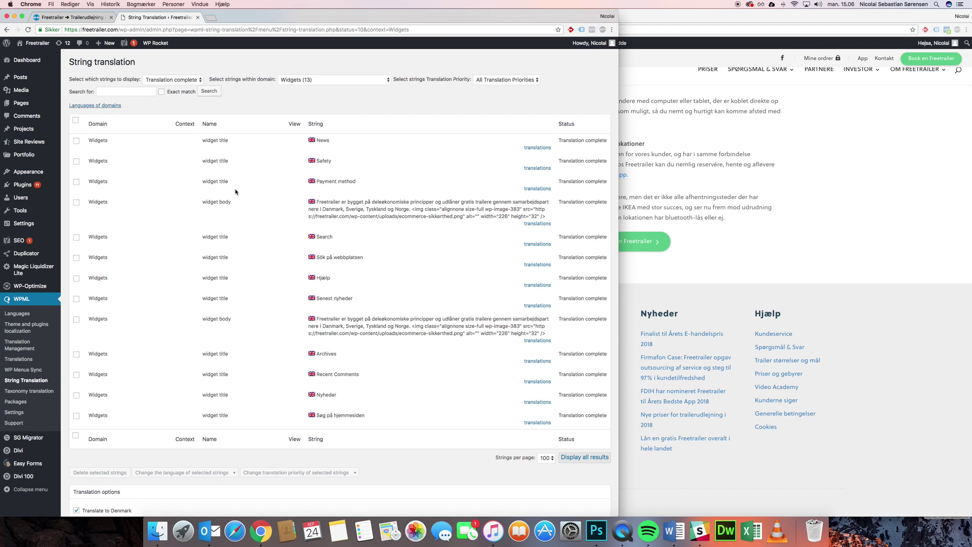
left_click(537, 147)
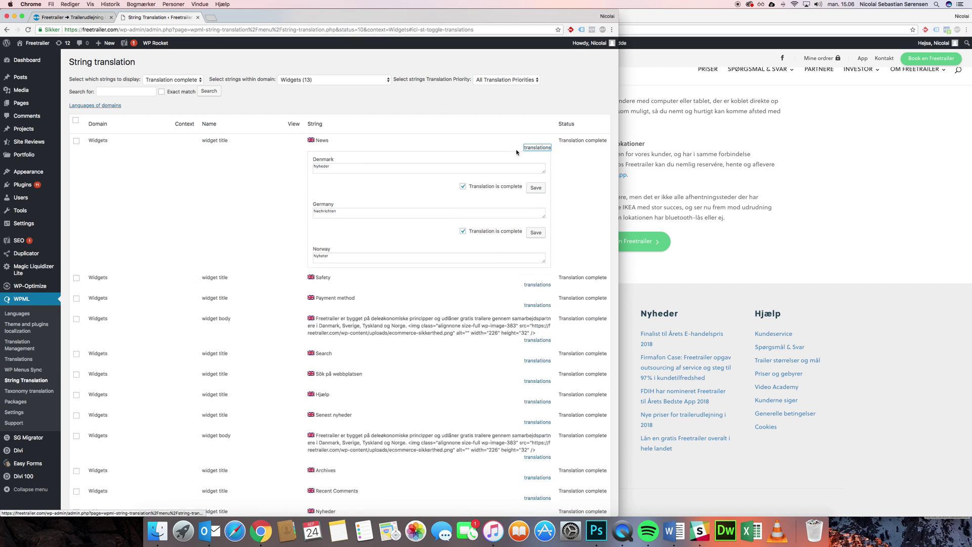
left_click(663, 314)
left_click(256, 254)
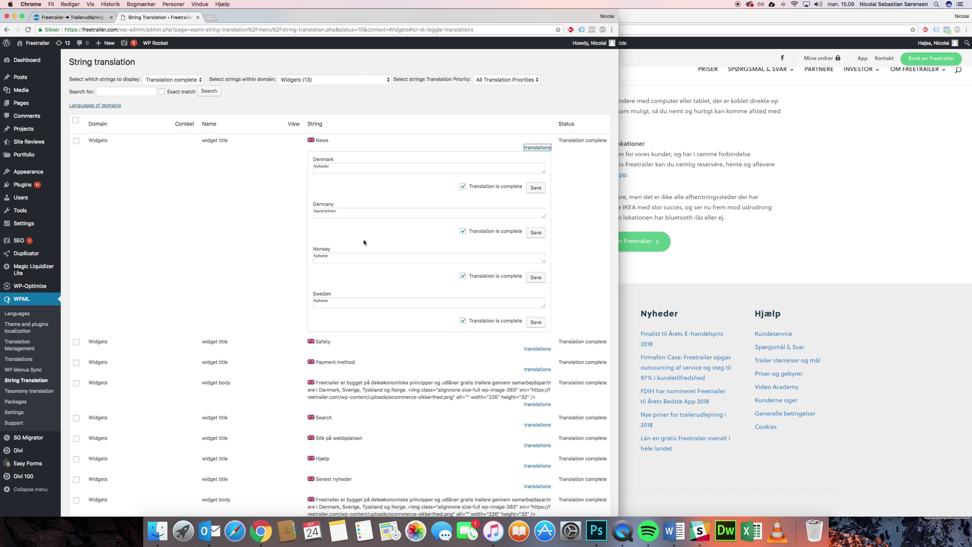
left_click(752, 263)
left_click(198, 259)
Step: Check the Payment method title translations against the live site, then collapse them
left_click(755, 249)
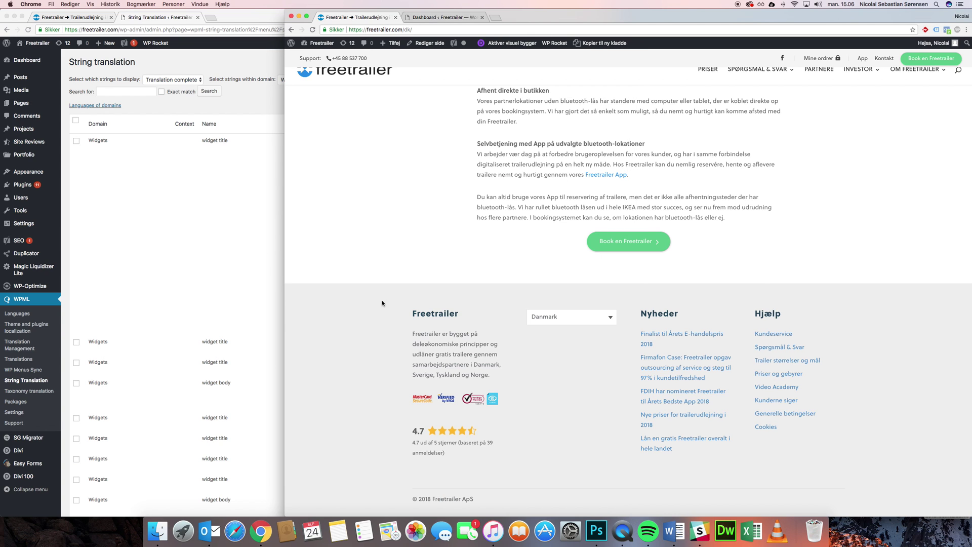
left_click(198, 278)
scroll(363, 359, "down", 1)
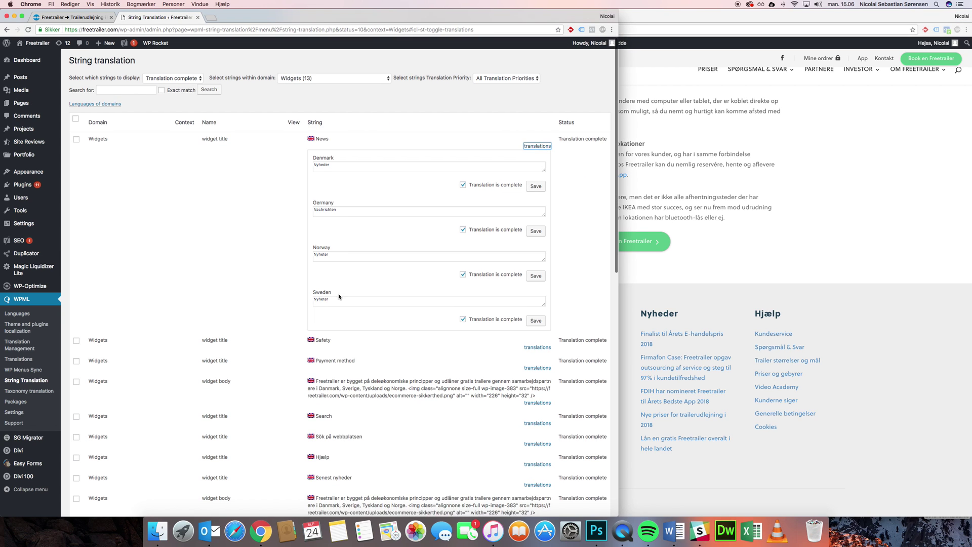
scroll(310, 358, "down", 1)
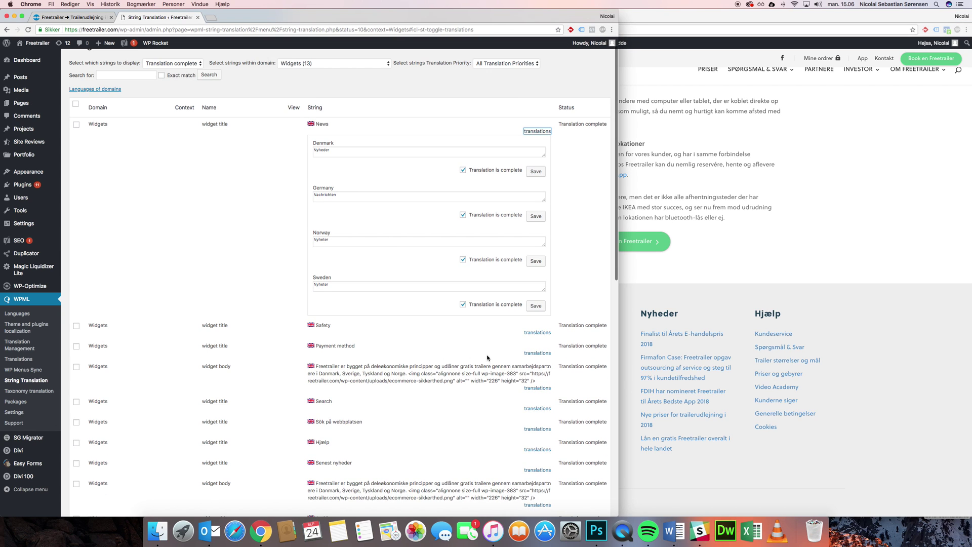
left_click(535, 353)
left_click(777, 243)
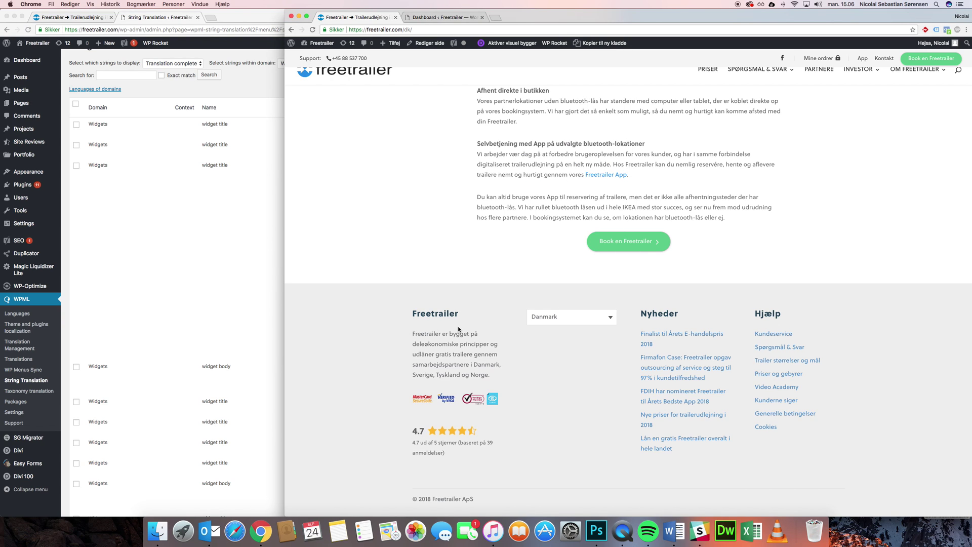
left_click(217, 291)
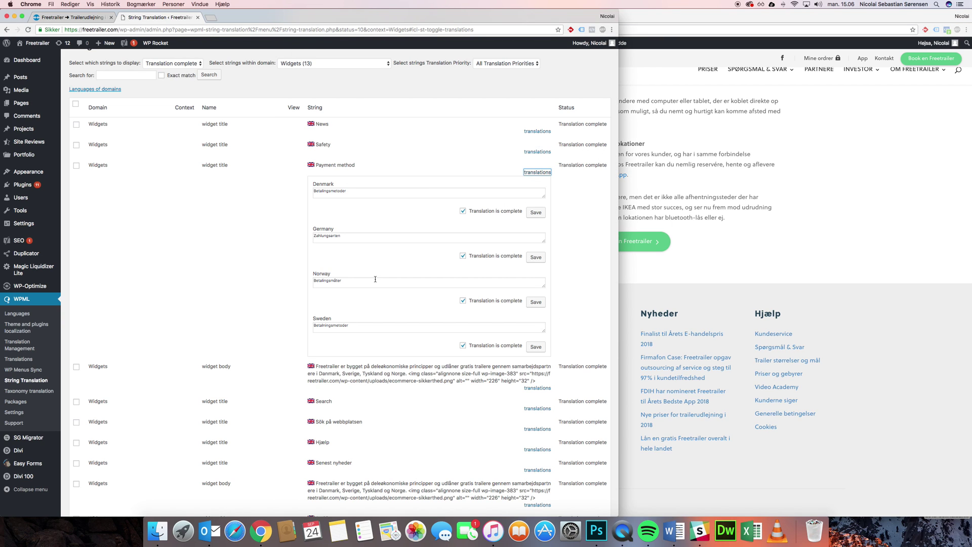
left_click(537, 172)
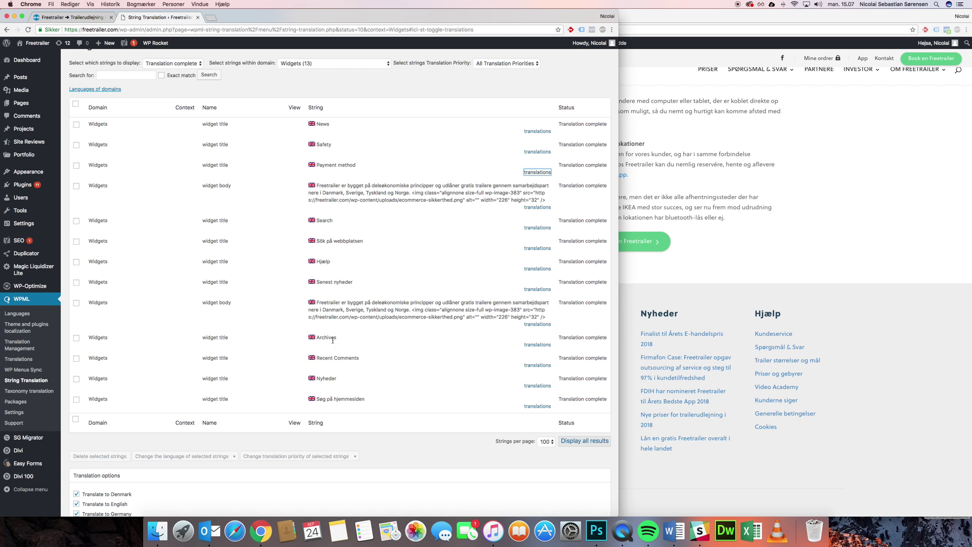
scroll(337, 292, "up", 1)
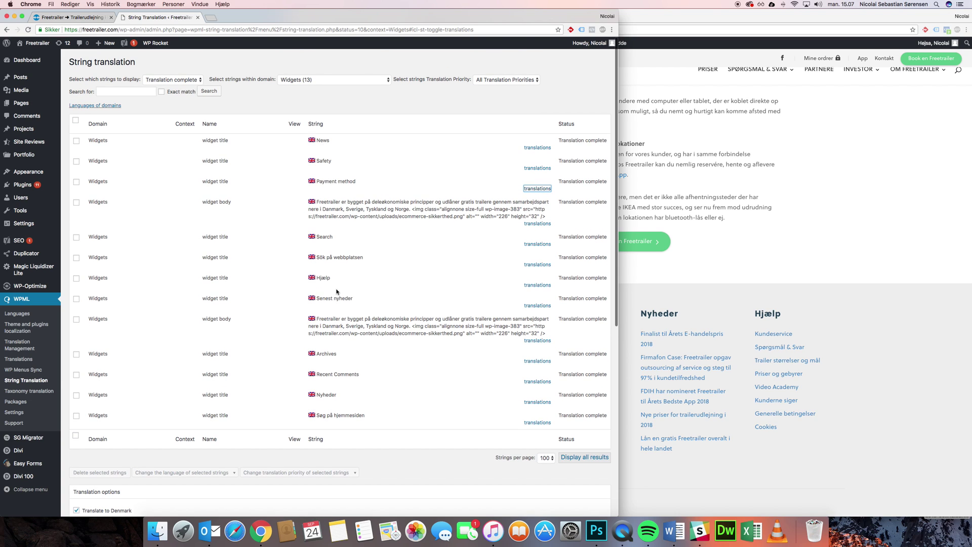
left_click(750, 244)
left_click(239, 310)
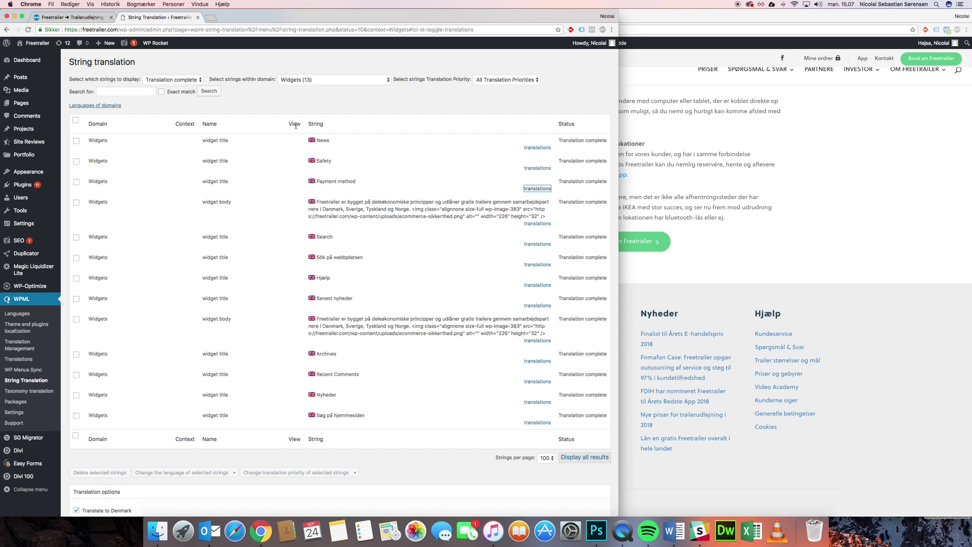
scroll(303, 146, "down", 3)
scroll(302, 145, "up", 3)
left_click(537, 224)
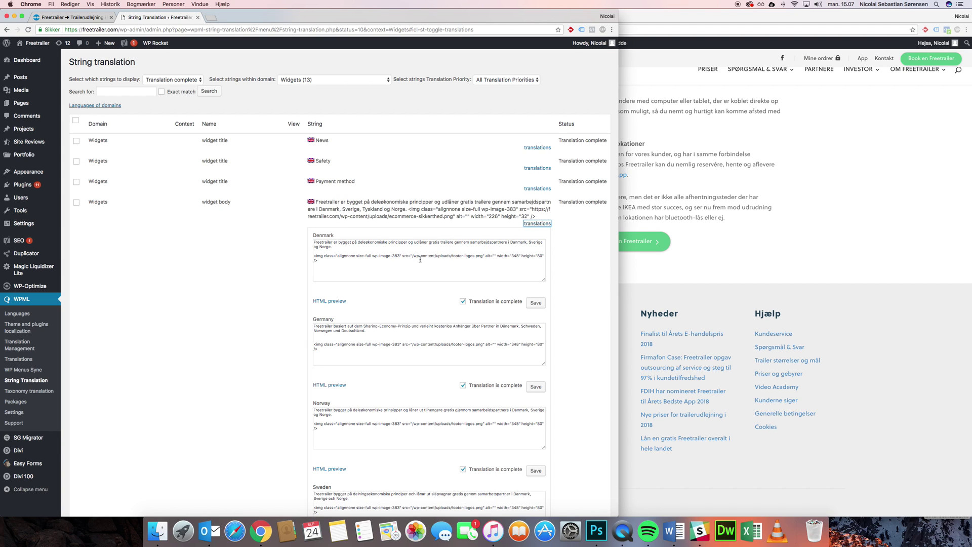
scroll(420, 259, "down", 10)
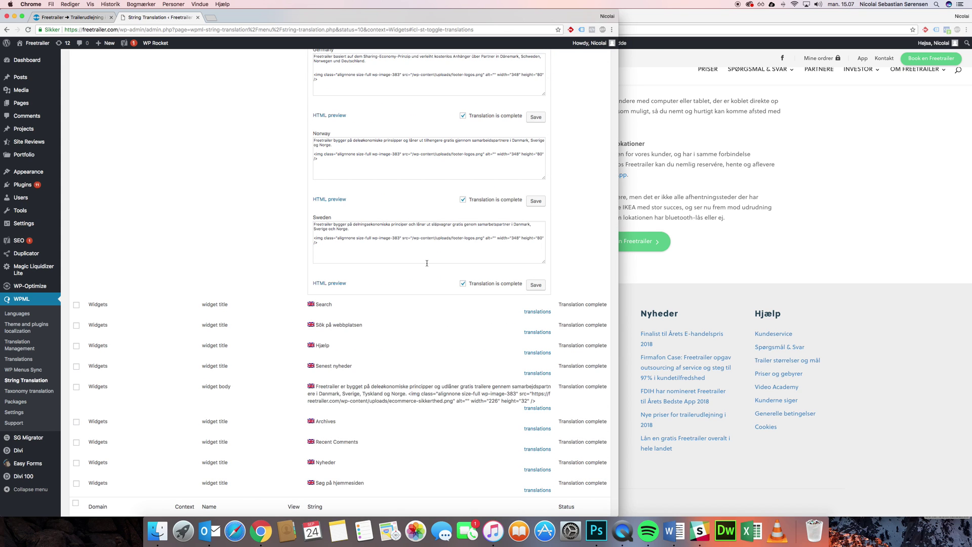
scroll(426, 264, "up", 10)
left_click(537, 224)
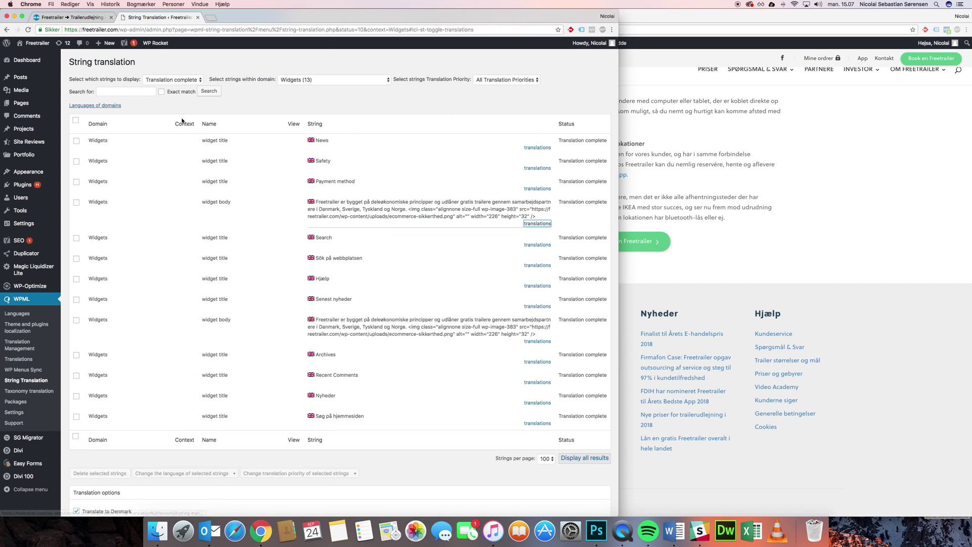
Step: Switch the display filter to All strings and expand the first review-summary body's translations
left_click(297, 80)
left_click(181, 80)
left_click(177, 81)
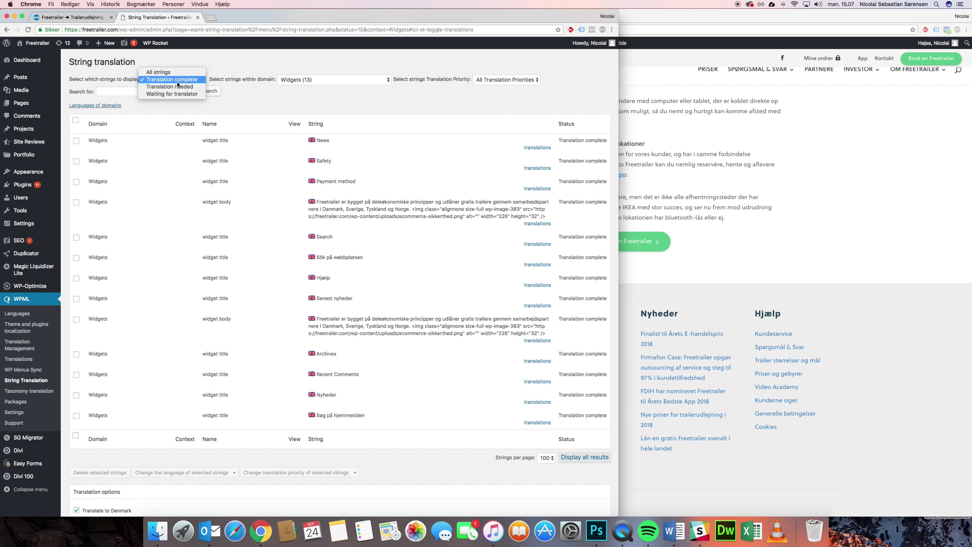
left_click(159, 73)
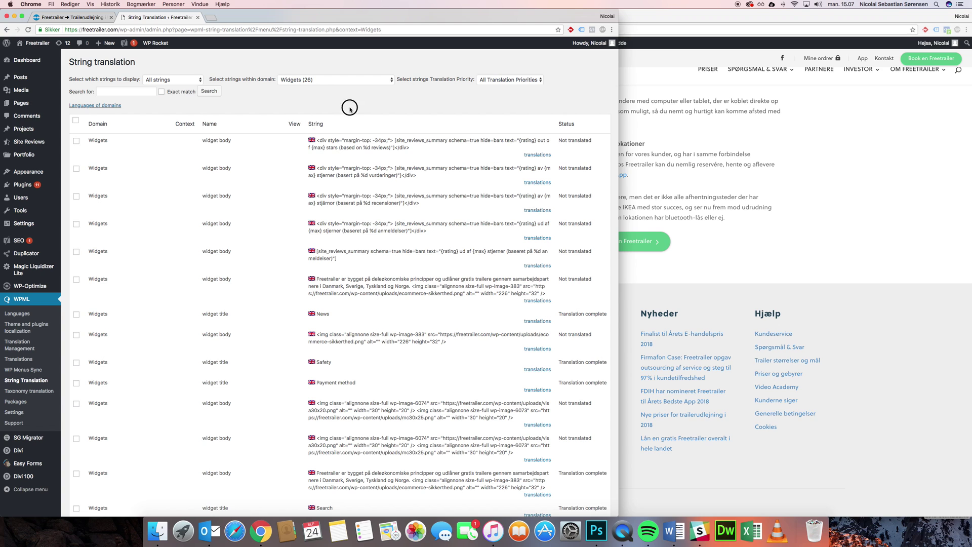
left_click(537, 155)
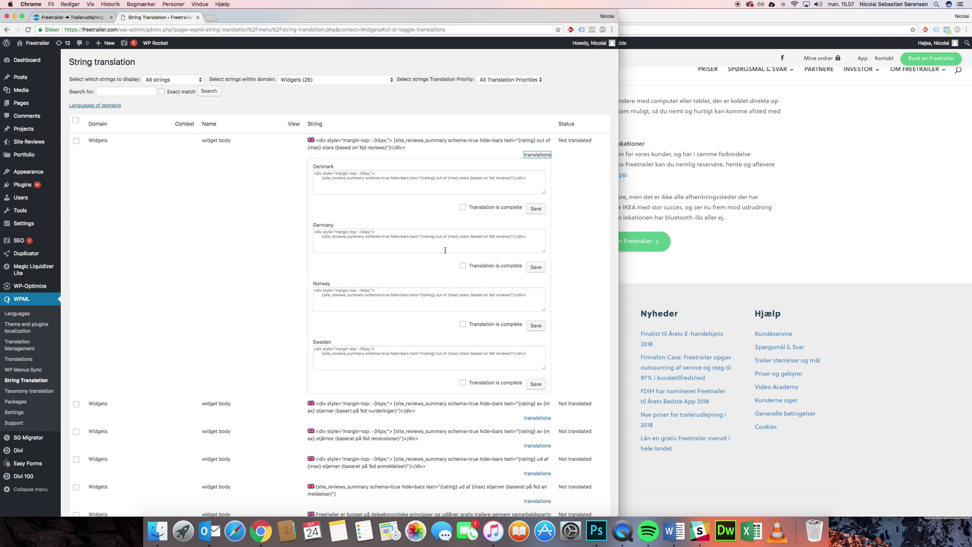
Step: Inspect the first review-summary body's Denmark field and open then collapse its translations
left_click(499, 192)
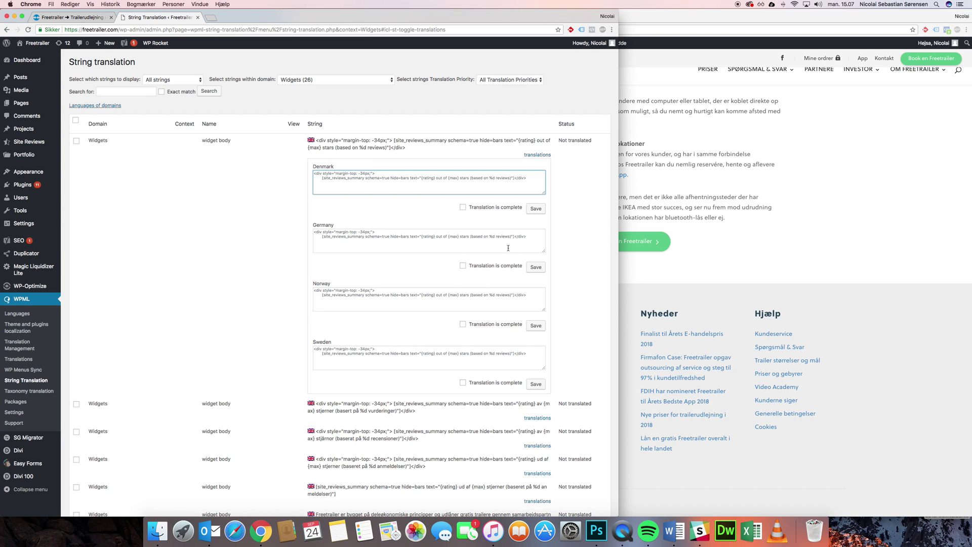
left_click(534, 417)
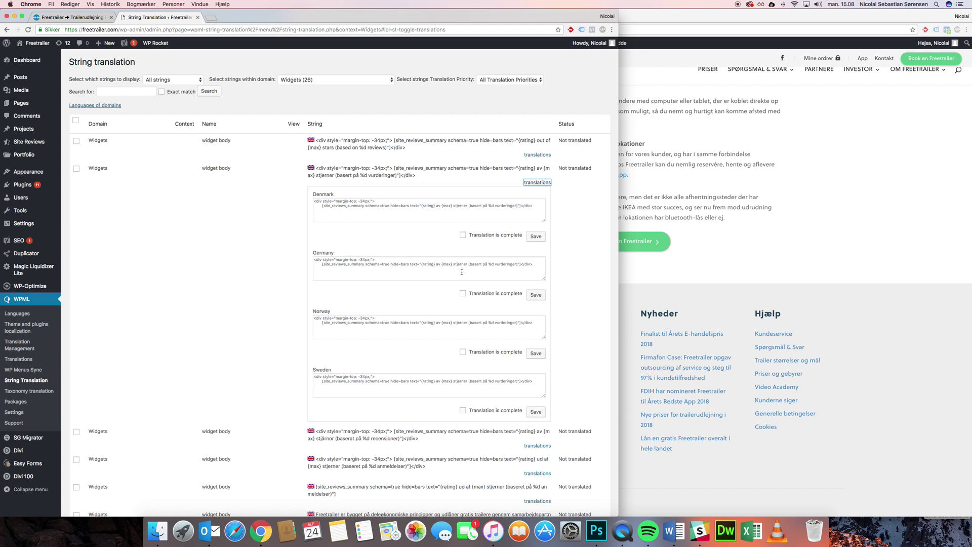
left_click(532, 155)
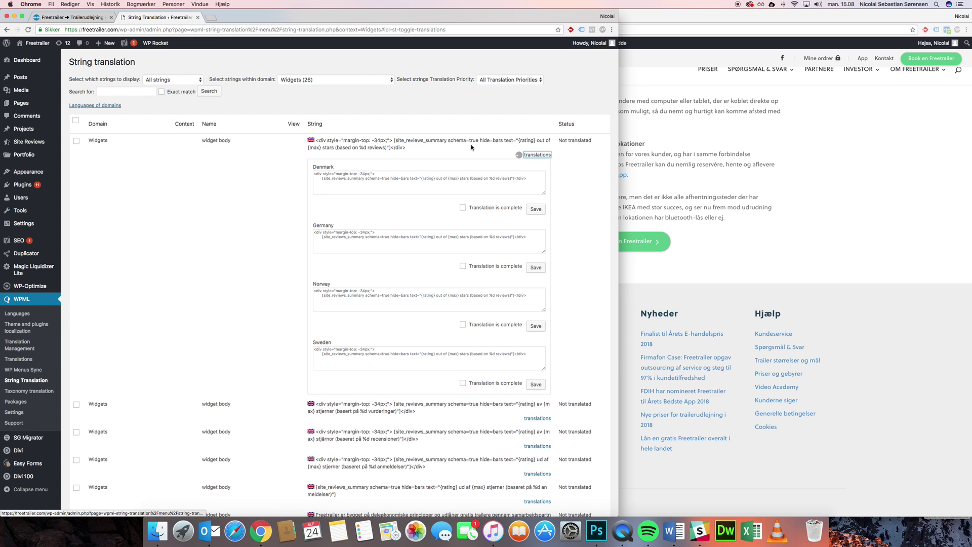
left_click(538, 154)
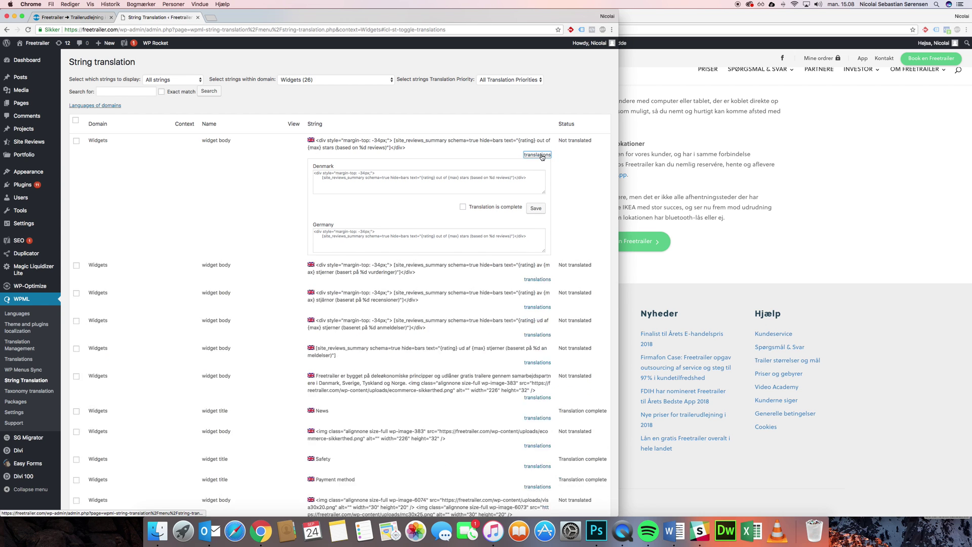
Step: Check the second, third and fourth review-summary bodies' translations, confirming none are complete
left_click(537, 182)
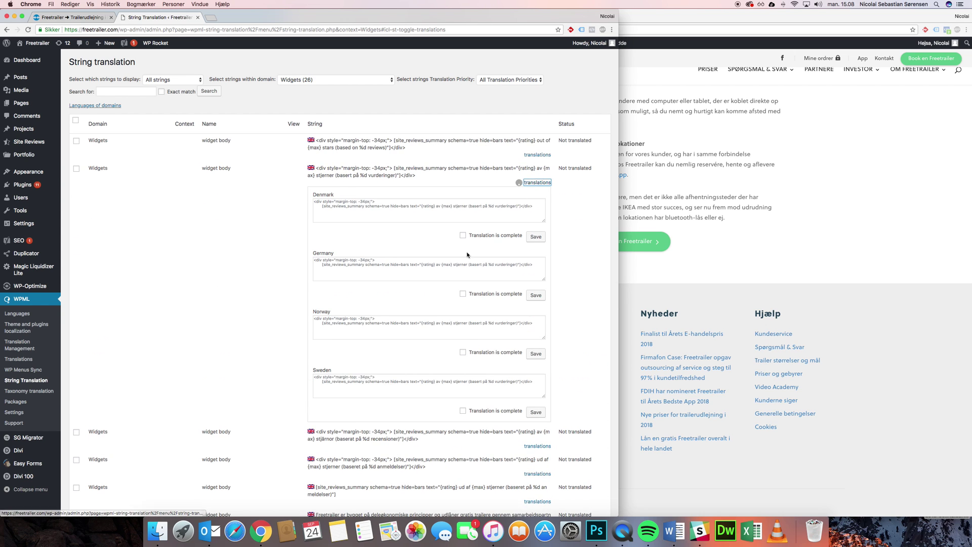
left_click(537, 182)
left_click(537, 211)
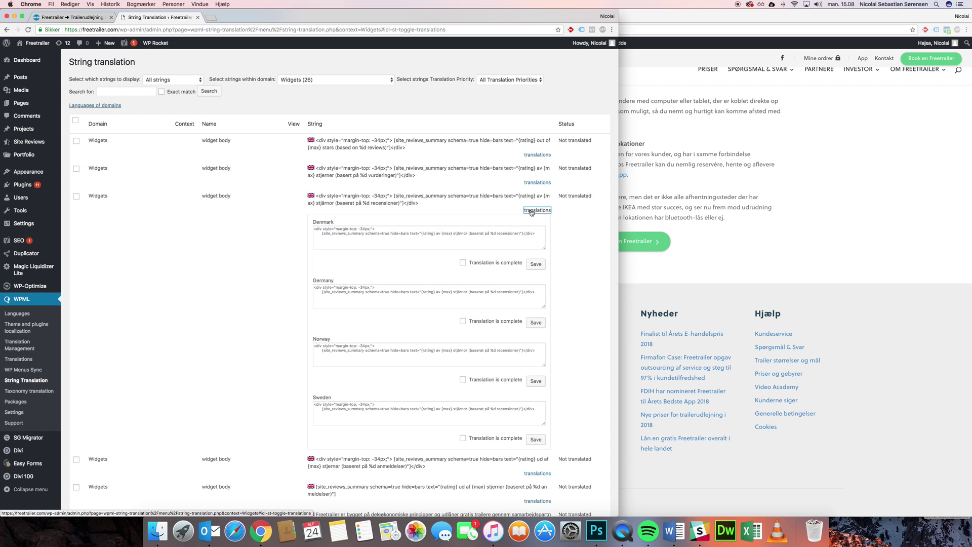
left_click(532, 210)
left_click(537, 238)
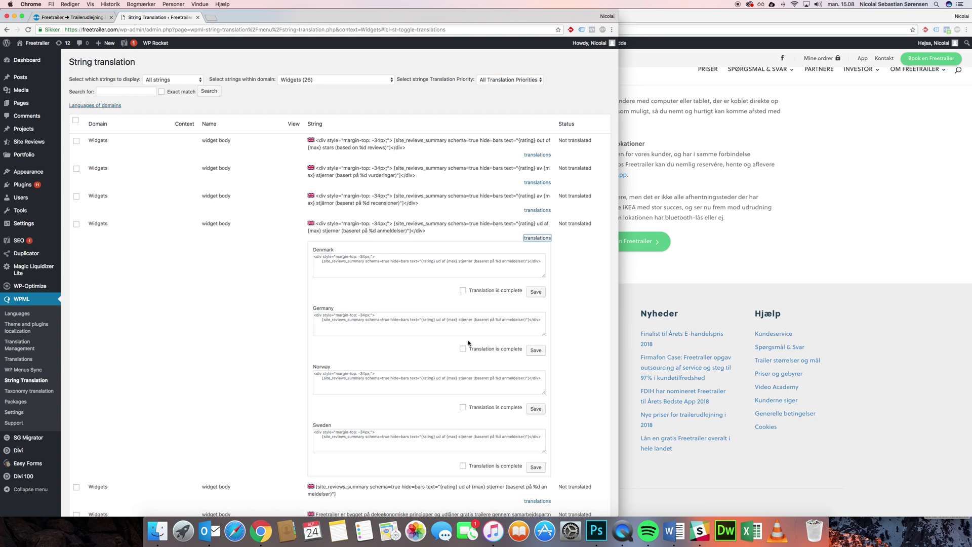
scroll(461, 347, "down", 5)
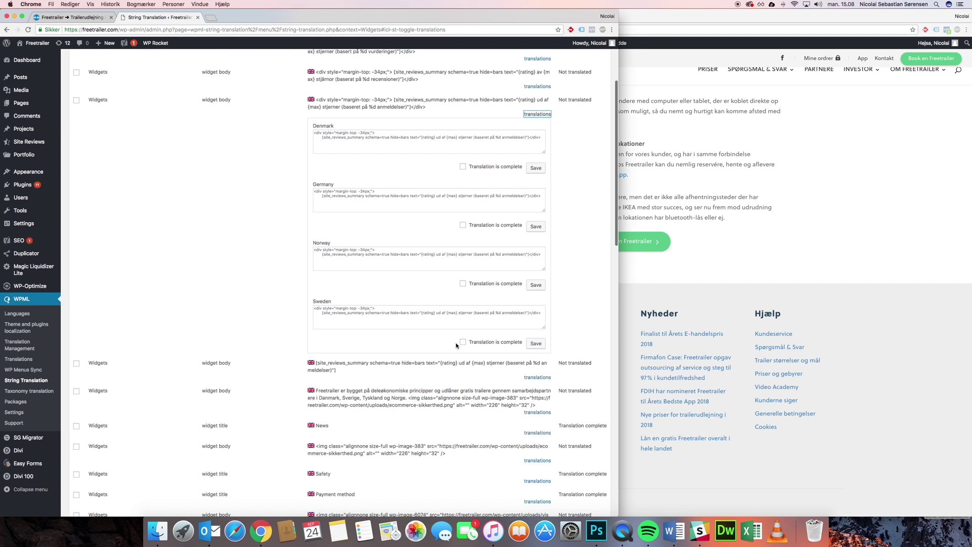
Step: Review the fifth review-summary body's untranslated fields, collapse it, and dismiss the context menu
left_click(529, 379)
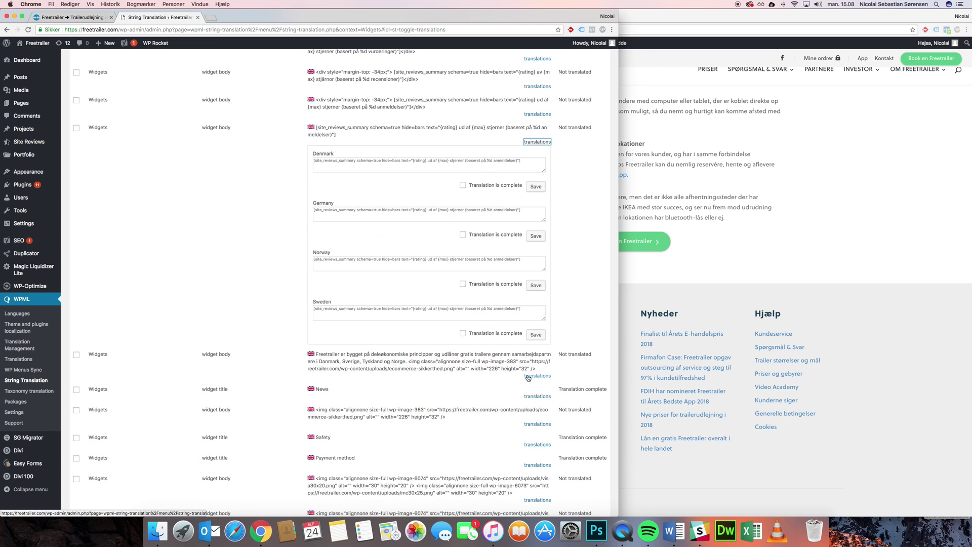
scroll(507, 338, "down", 5)
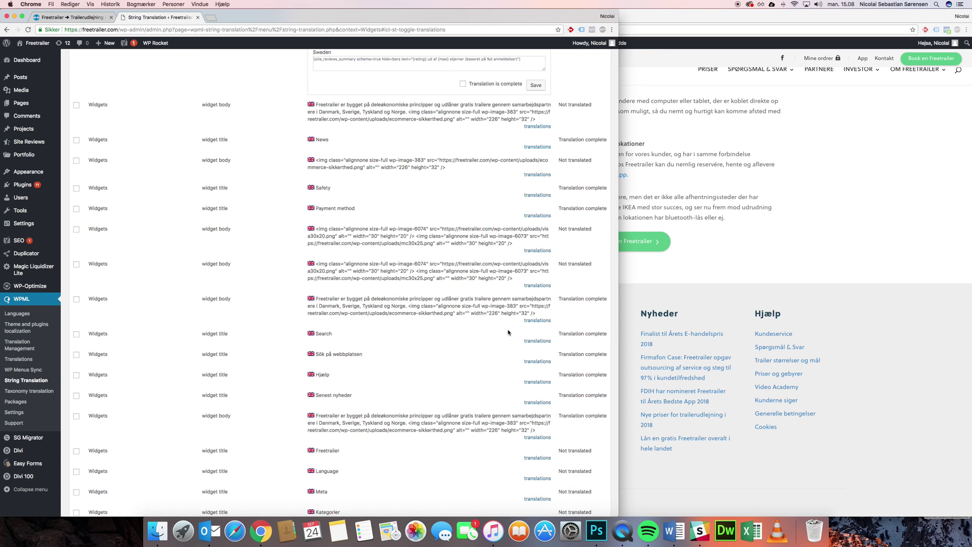
scroll(508, 332, "up", 2)
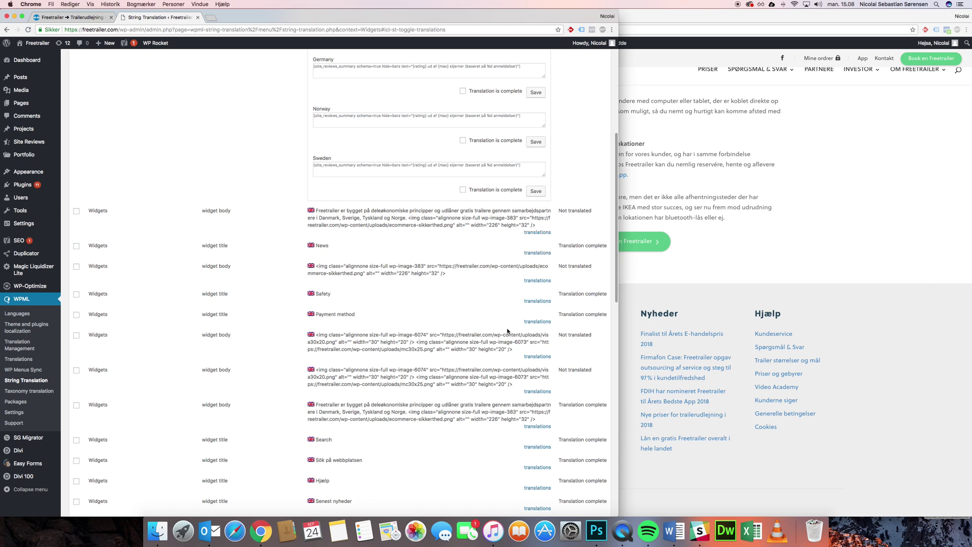
scroll(508, 332, "up", 5)
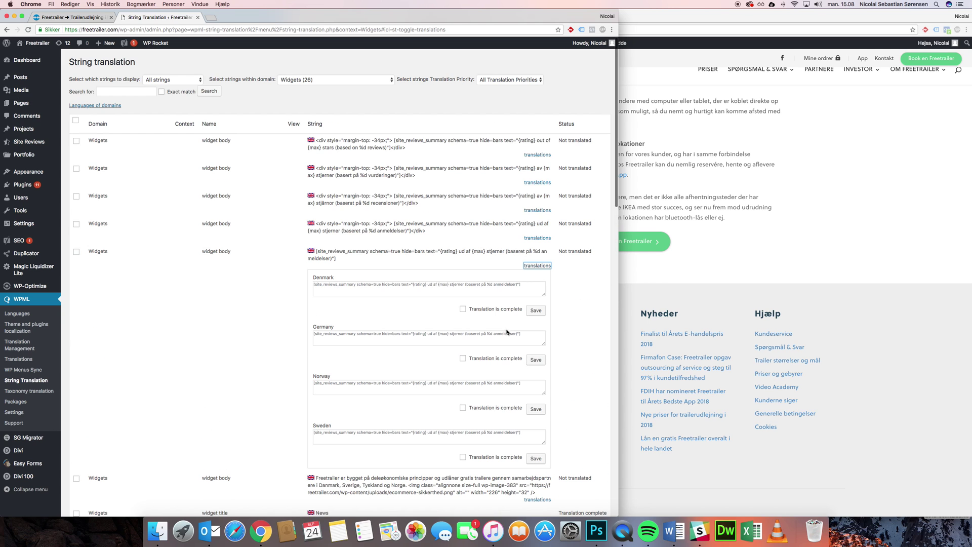
left_click(538, 265)
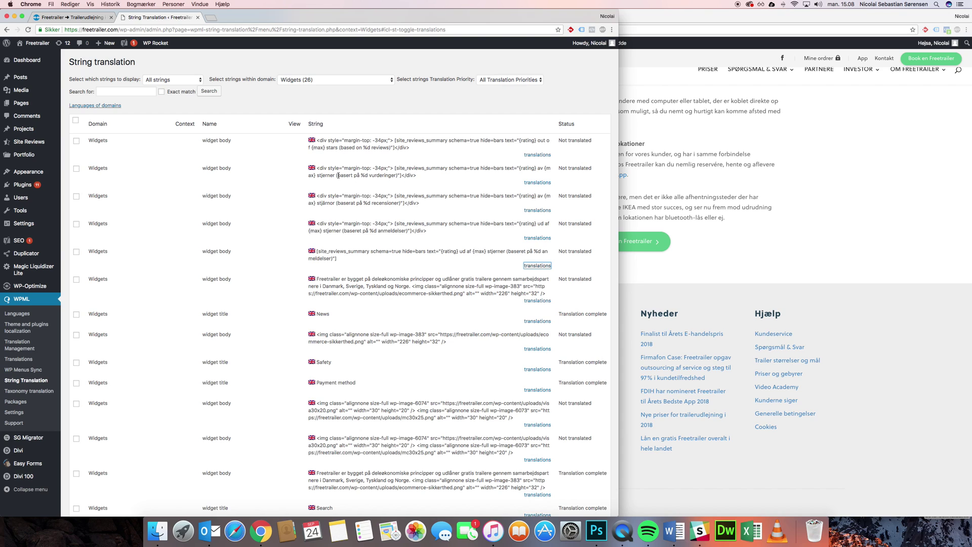
left_click(536, 267)
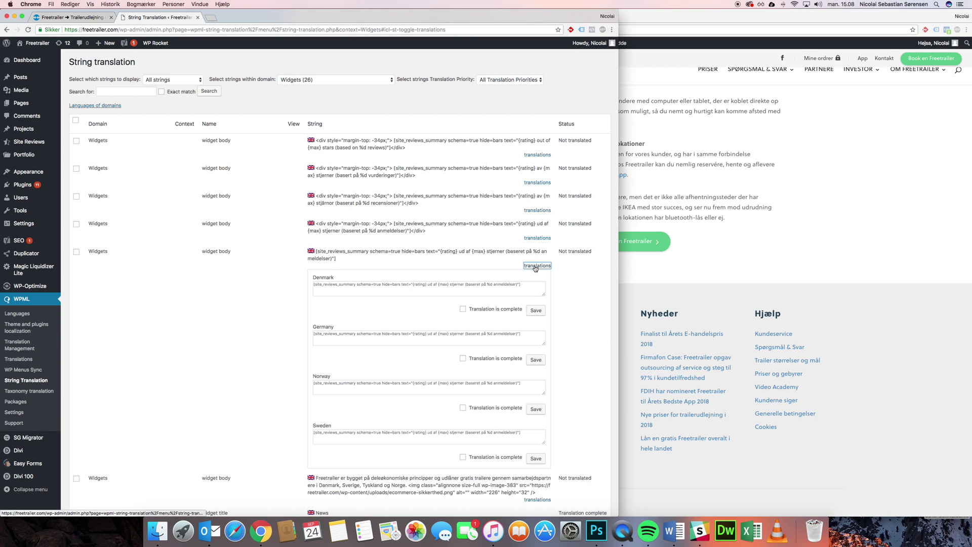
left_click(536, 267)
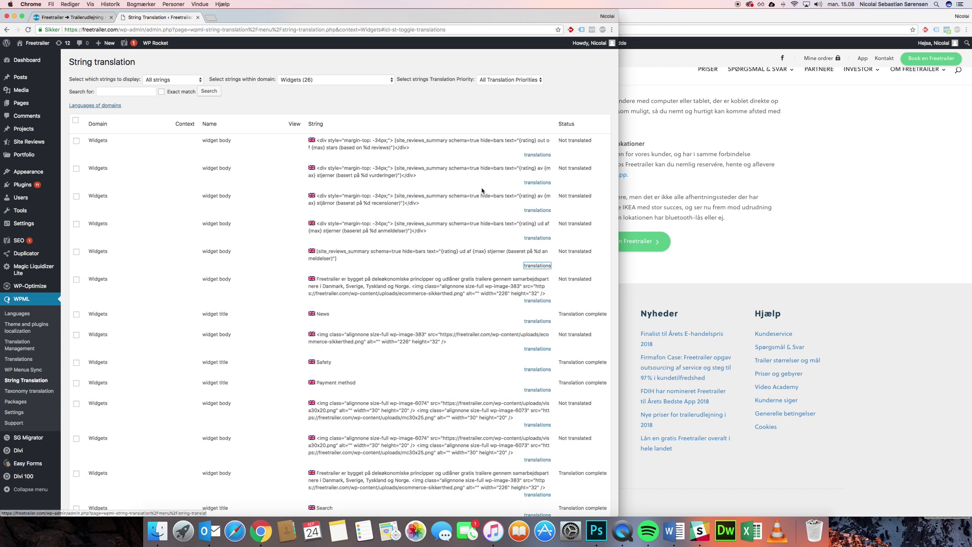
right_click(460, 108)
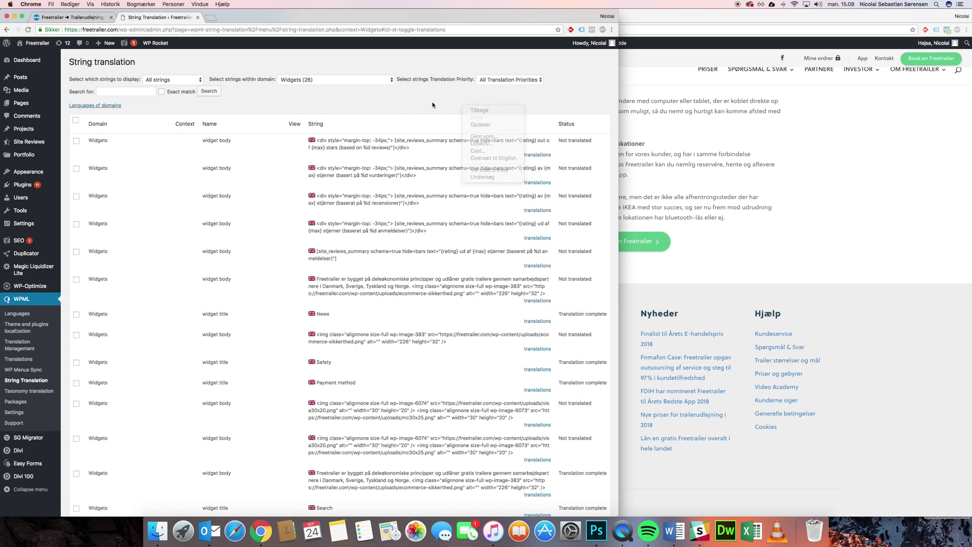